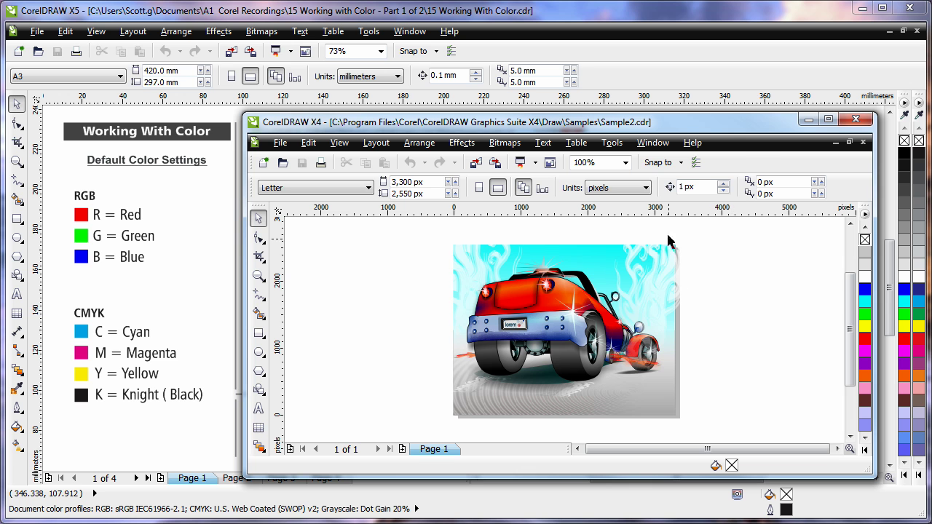
Set CorelDRAW X4 color management to the Optimized for professional output preset
left_click(611, 146)
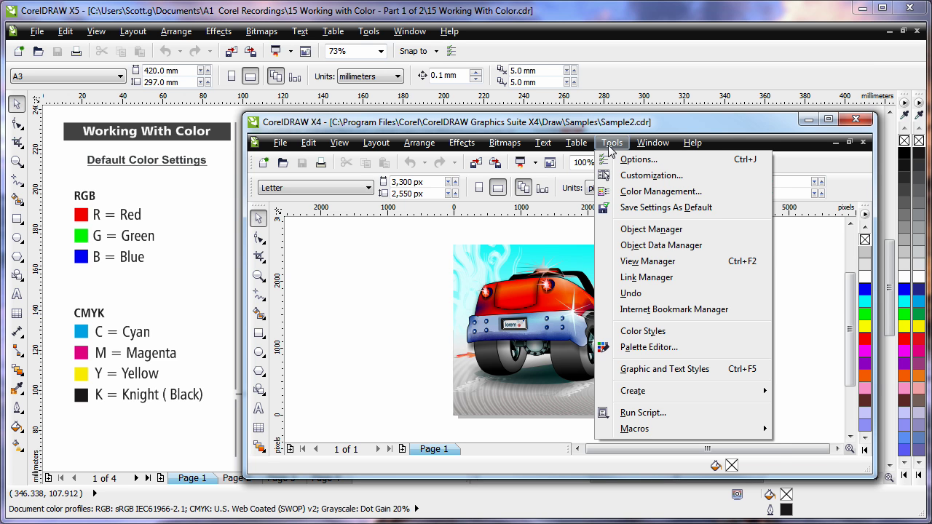
left_click(616, 192)
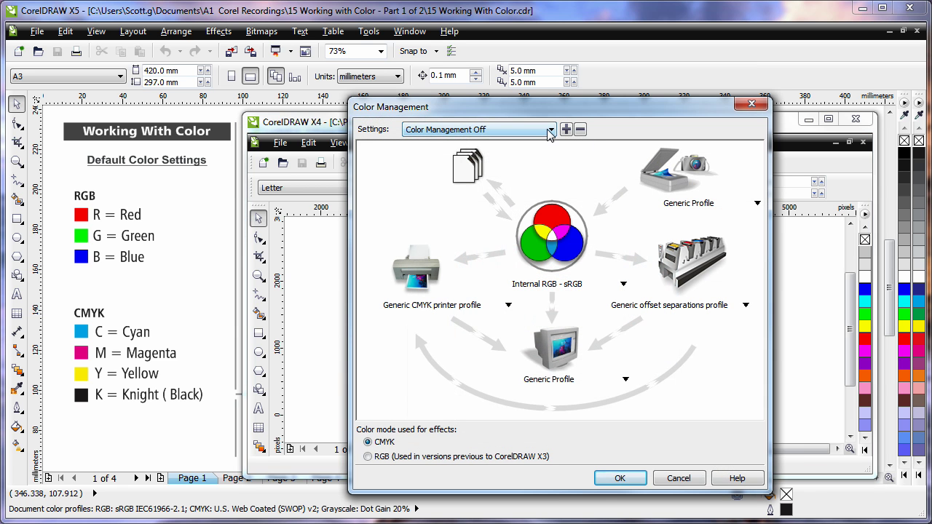
left_click(550, 129)
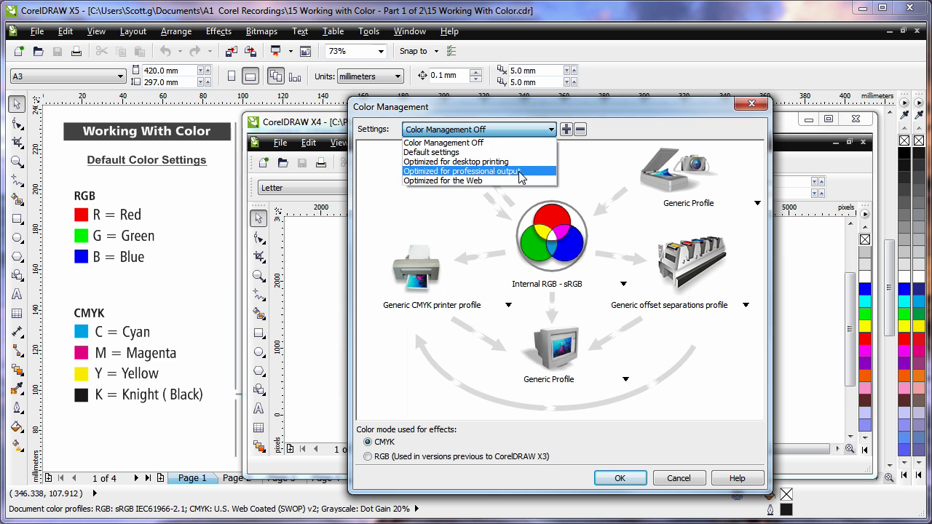
left_click(548, 178)
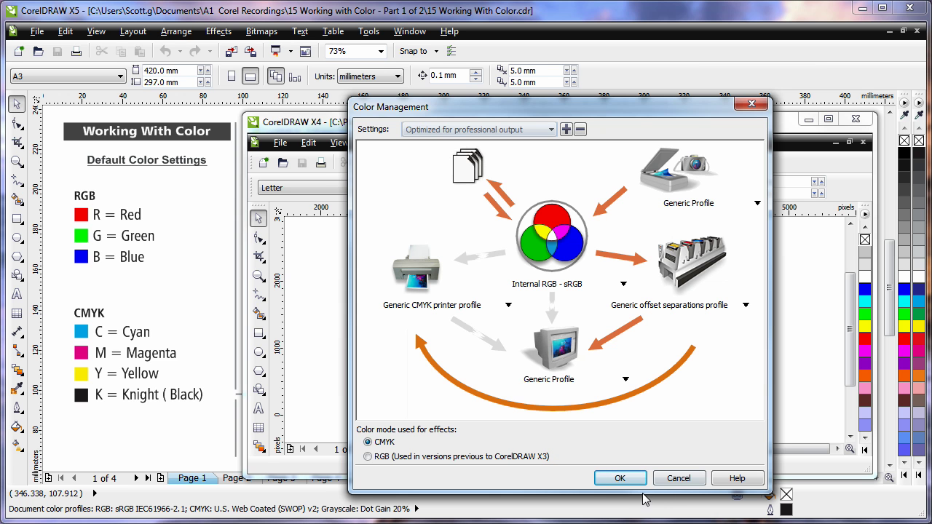
left_click(620, 478)
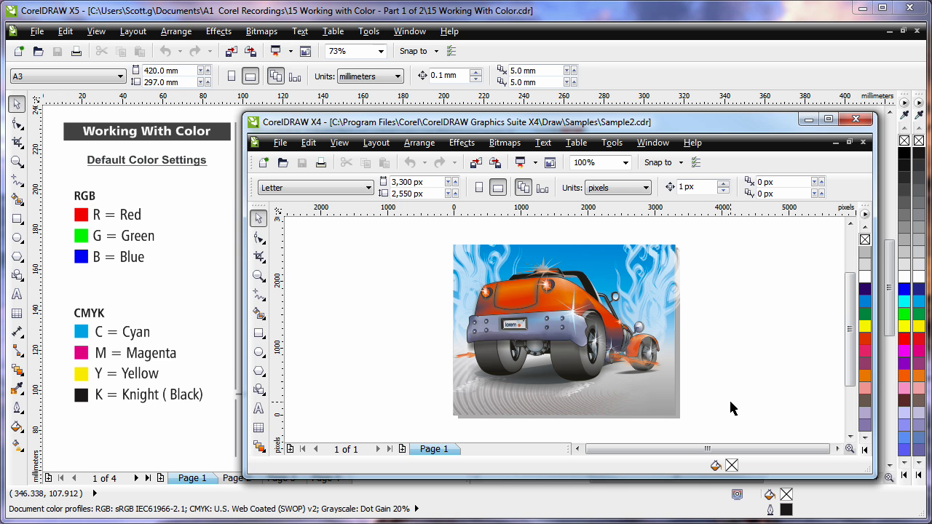
Close the CorelDRAW X4 window to return to the comparison slide
left_click(808, 120)
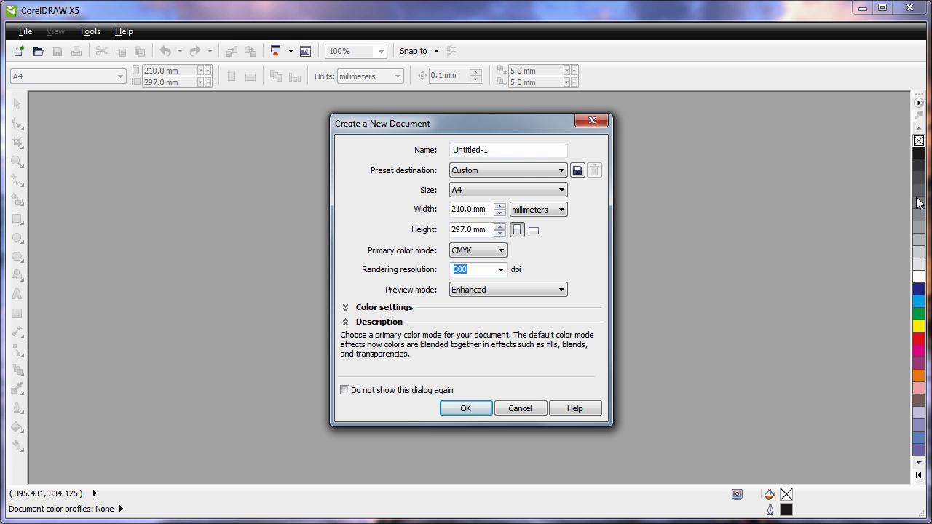
Change Primary color mode from CMYK to RGB and create Untitled-1
left_click(500, 252)
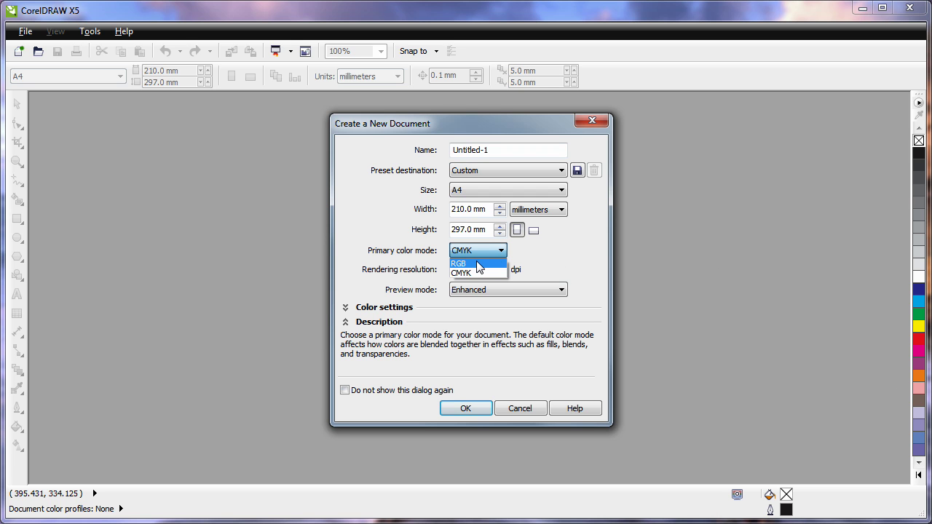
left_click(478, 264)
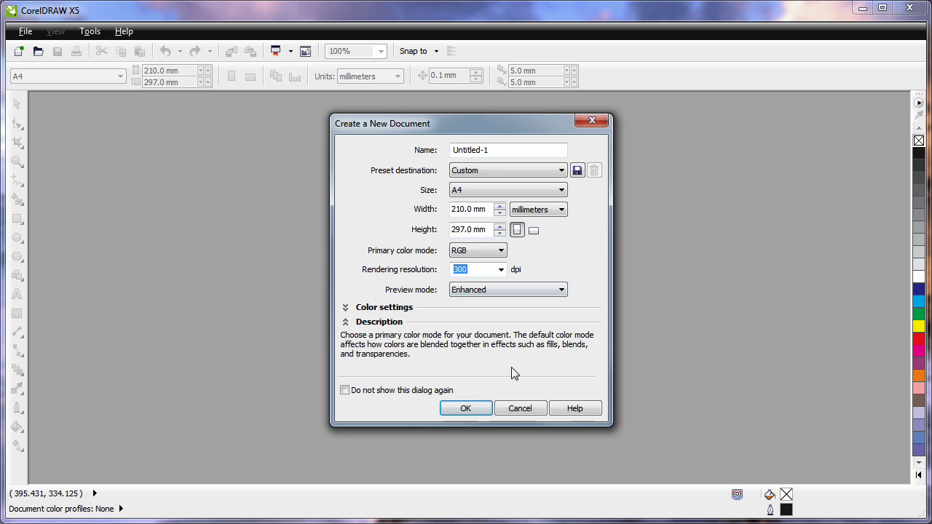
left_click(474, 410)
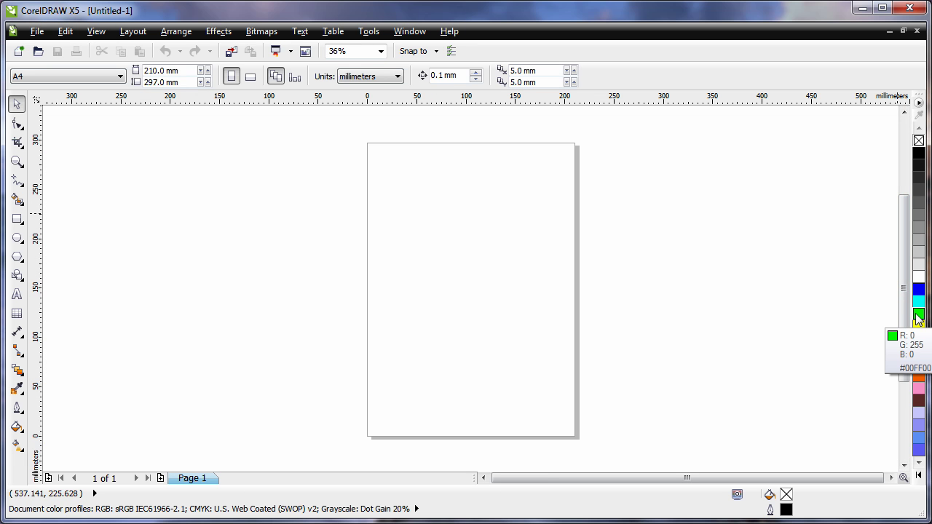
Close Untitled-1 and start a new document with its Color settings section expanded
left_click(916, 33)
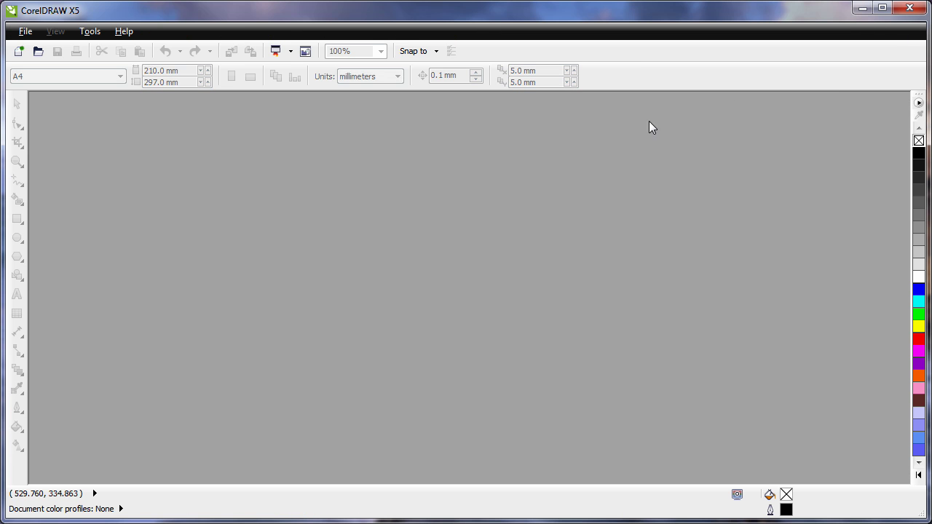
left_click(19, 52)
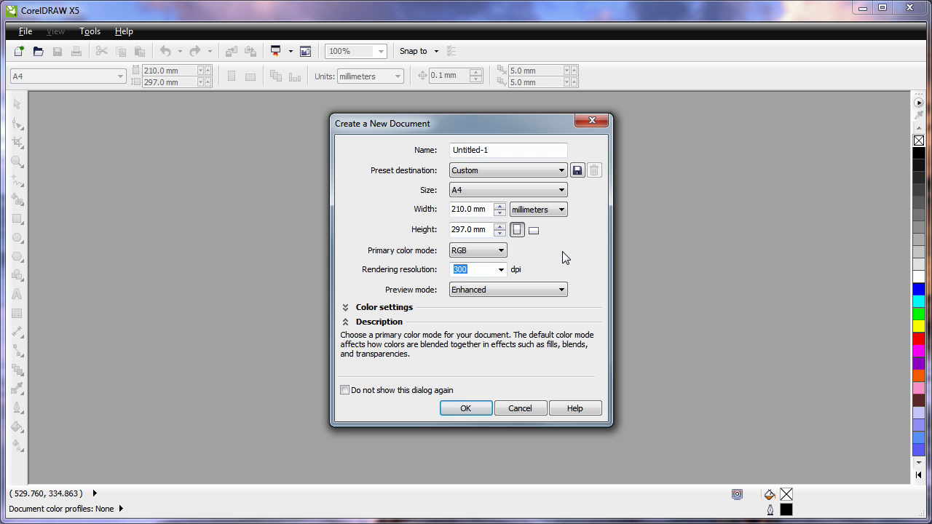
left_click(346, 307)
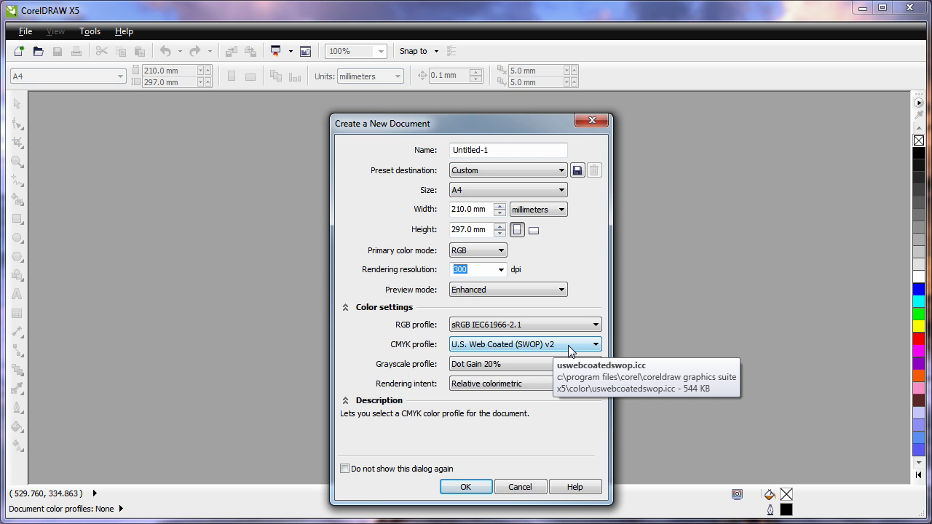
Review the CMYK profile list and keep U.S. Web Coated (SWOP) v2
left_click(596, 347)
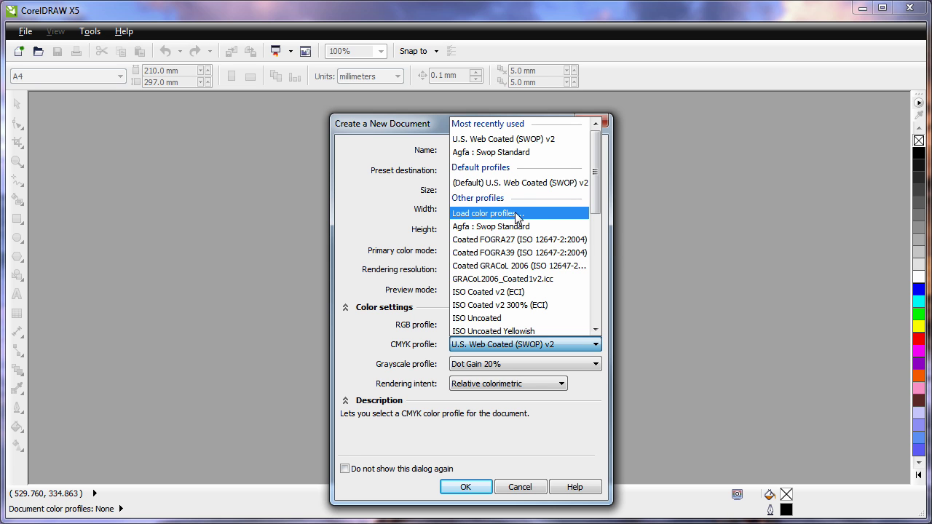
left_click(386, 214)
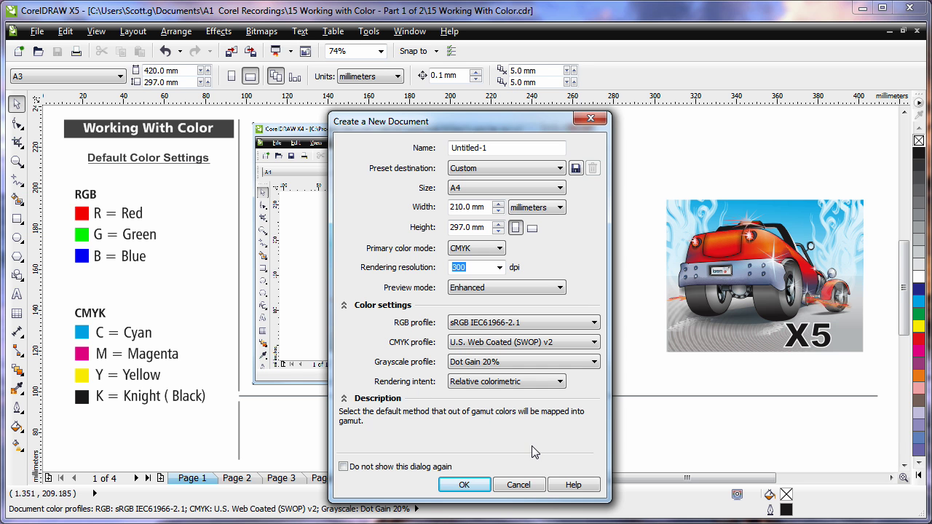
Cancel the new document, open Default Settings, and keep Open RGB at Use embedded color profile
left_click(519, 486)
left_click(369, 31)
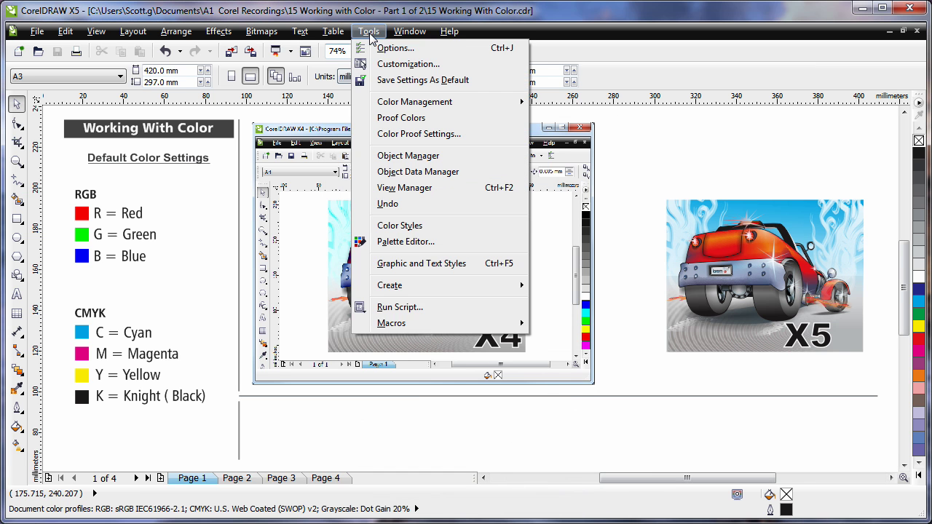
mouse_move(415, 102)
left_click(597, 106)
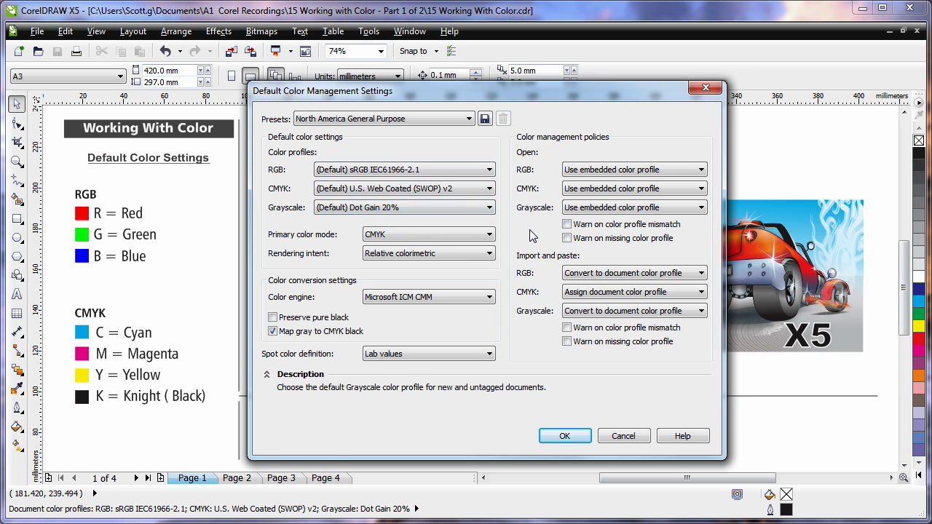
left_click(695, 172)
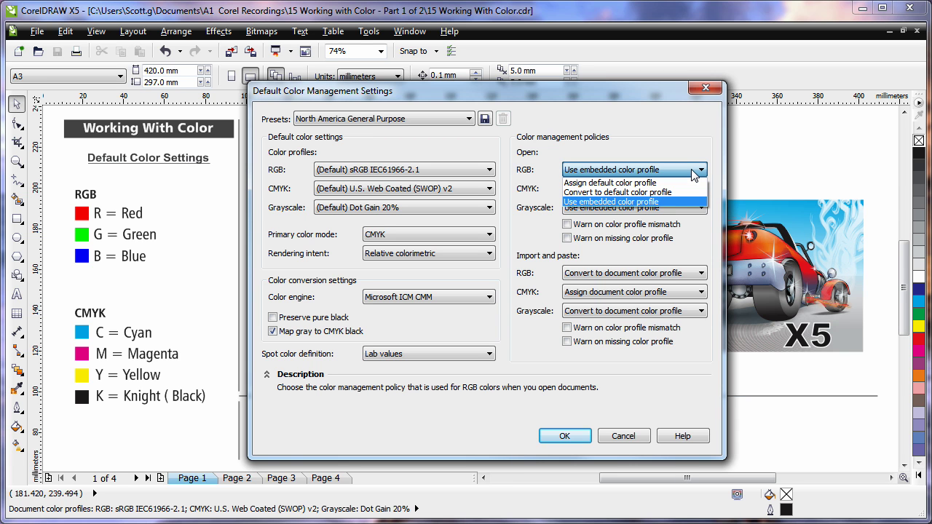
left_click(683, 152)
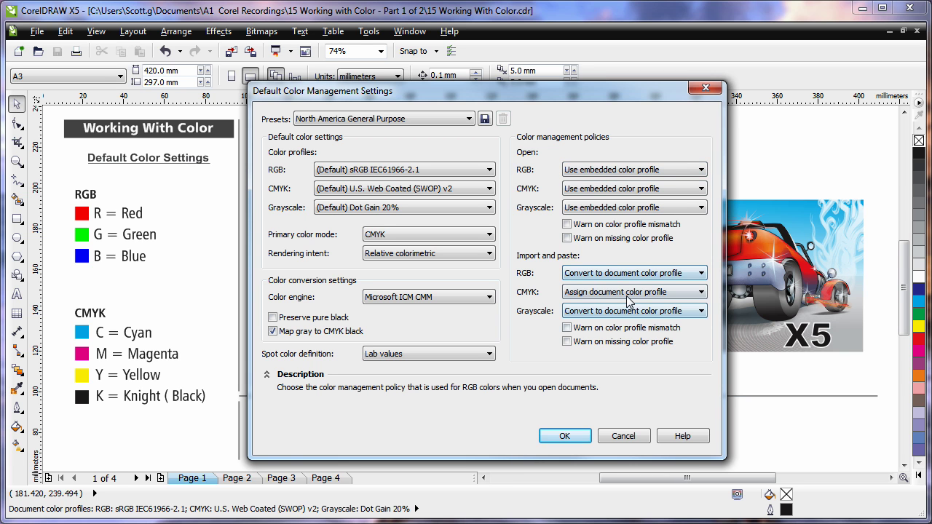
Enable profile-mismatch and missing-profile warnings on open, apply, and open recent Sample2.cdr
left_click(567, 225)
left_click(567, 237)
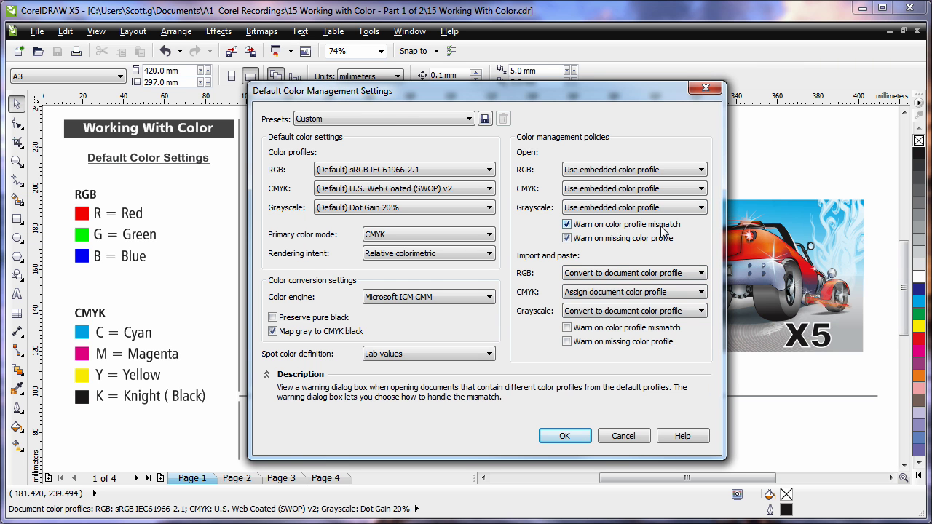
left_click(564, 436)
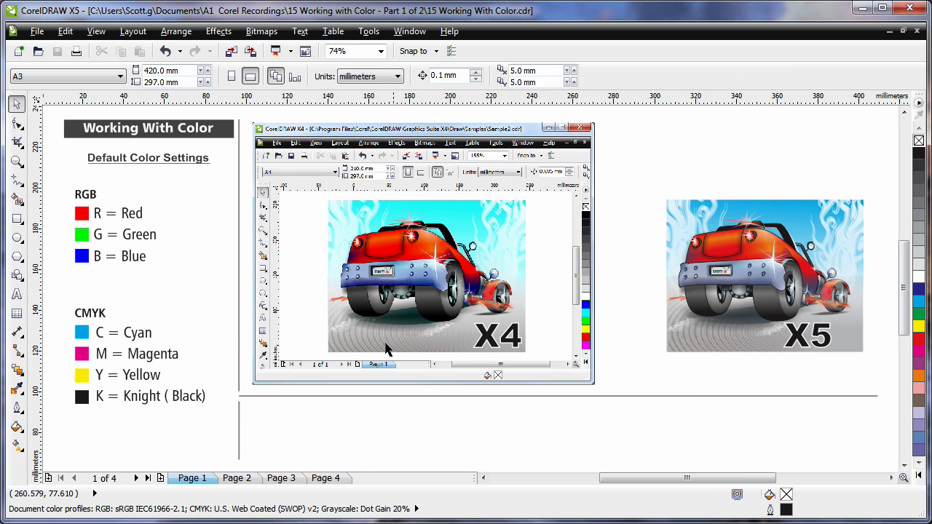
left_click(36, 32)
mouse_move(74, 462)
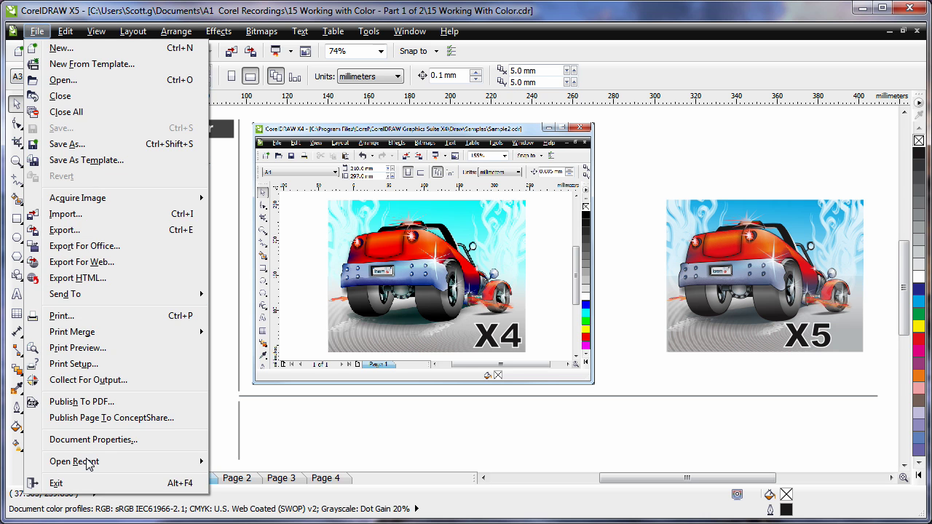
left_click(289, 464)
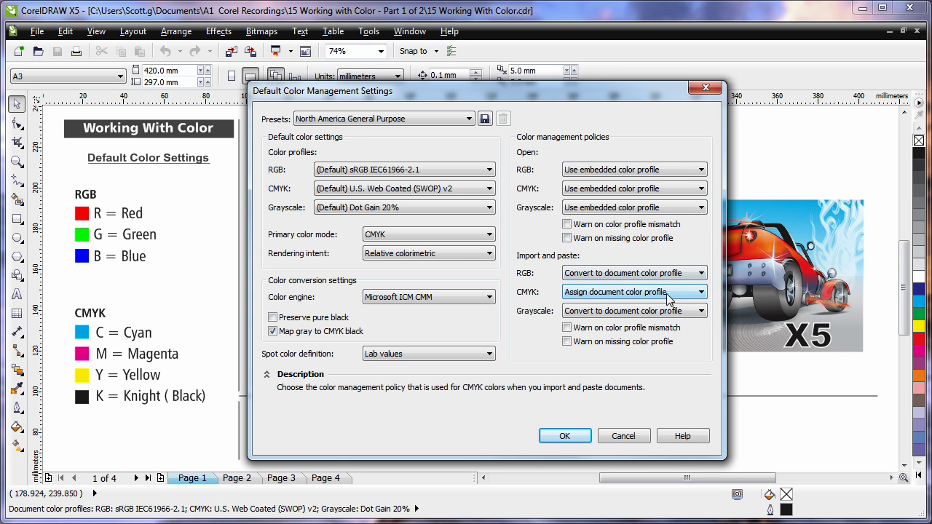
Review the Open RGB policy options and leave Use embedded color profile selected
left_click(683, 173)
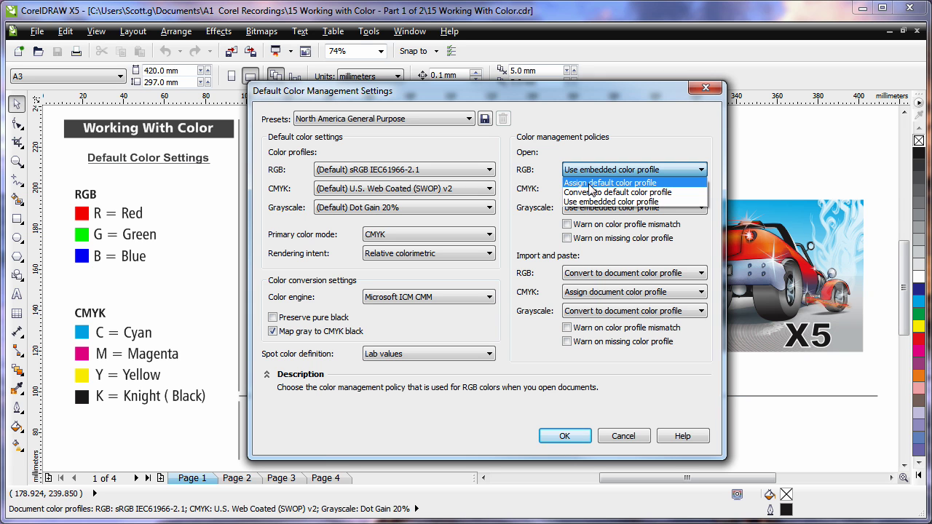
left_click(674, 142)
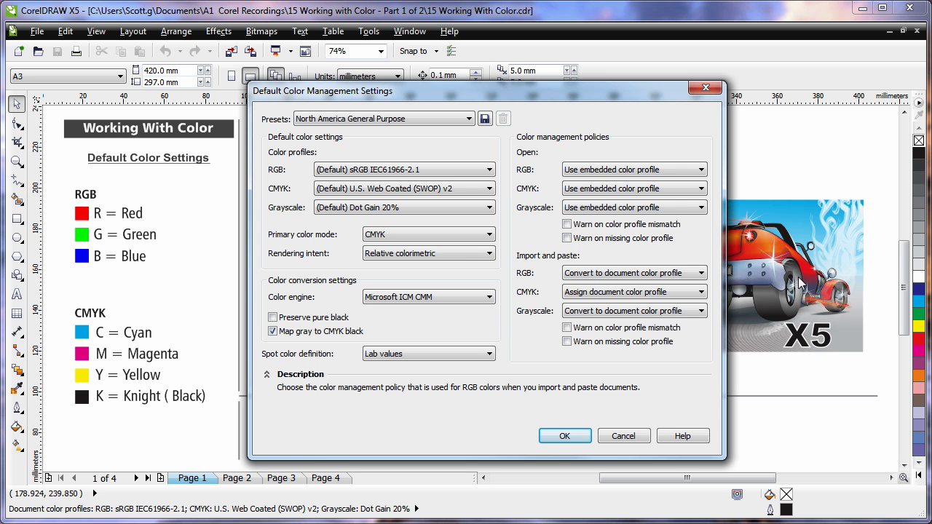
Cancel the defaults, open Document Settings, and switch primary color mode to RGB then back to CMYK
left_click(621, 435)
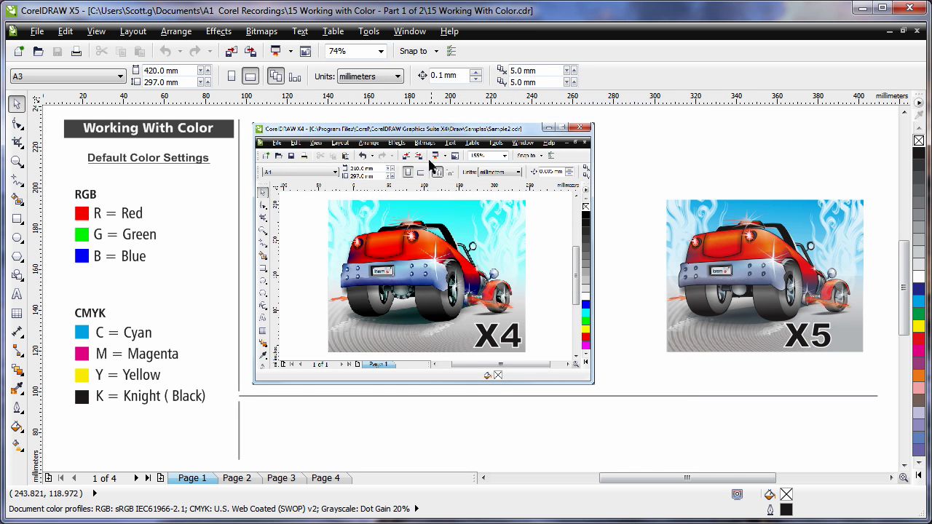
left_click(369, 32)
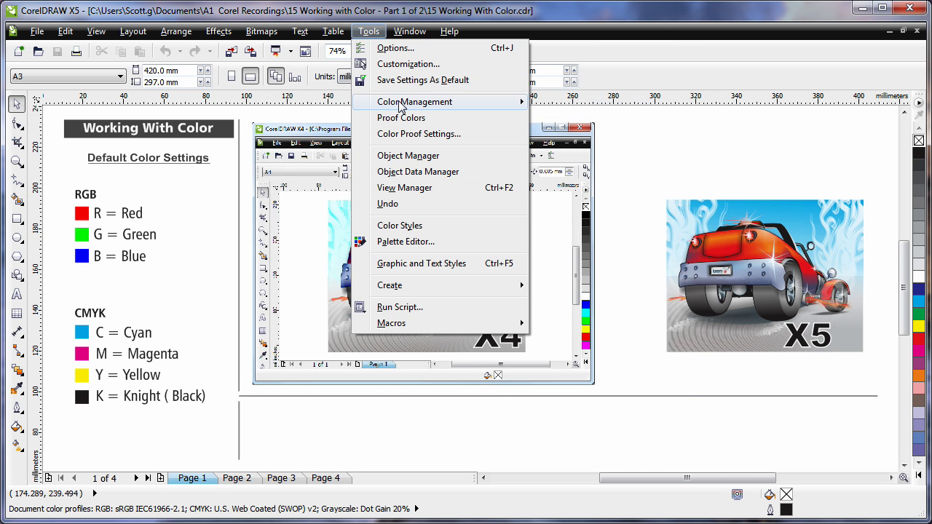
mouse_move(414, 101)
left_click(593, 120)
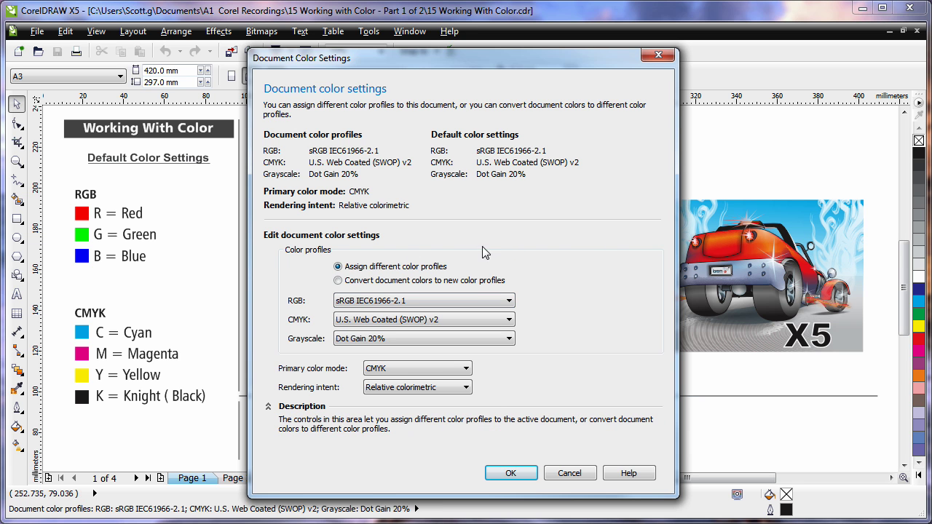
left_click(433, 366)
left_click(429, 377)
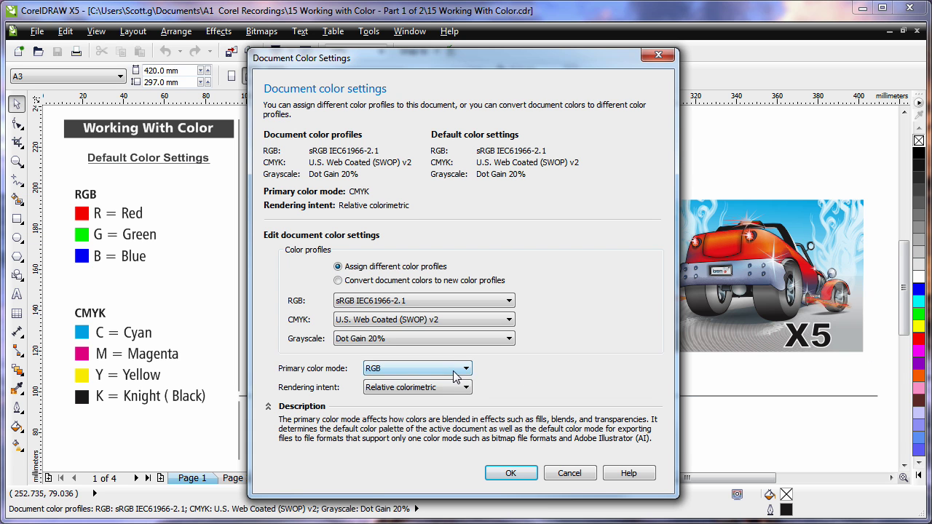
left_click(456, 371)
left_click(439, 391)
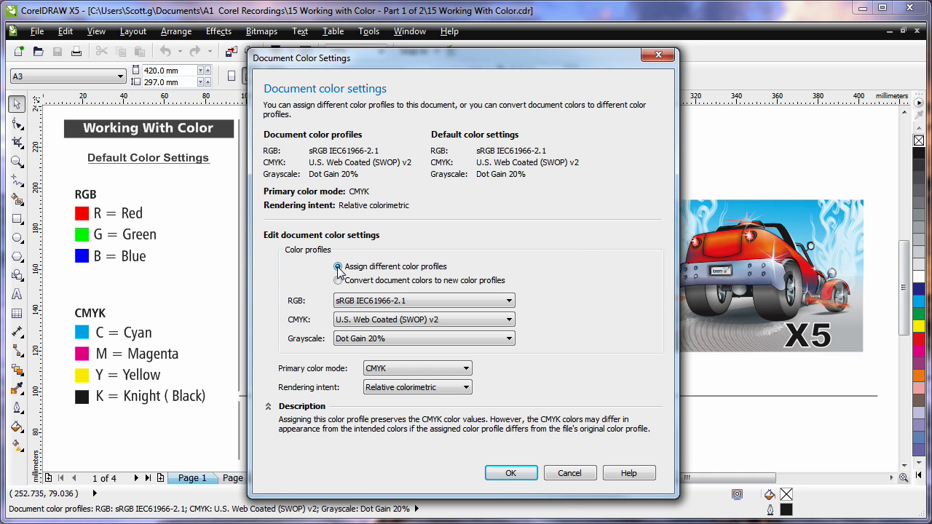
Set the document's CMYK profile to Japan Color 2002 Newspaper
left_click(501, 319)
left_click_drag(510, 166, 510, 231)
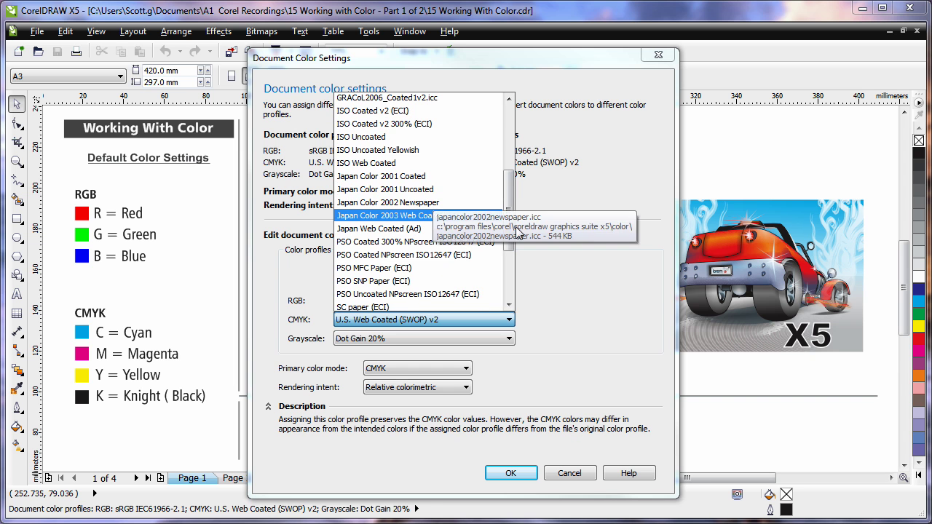
left_click(436, 204)
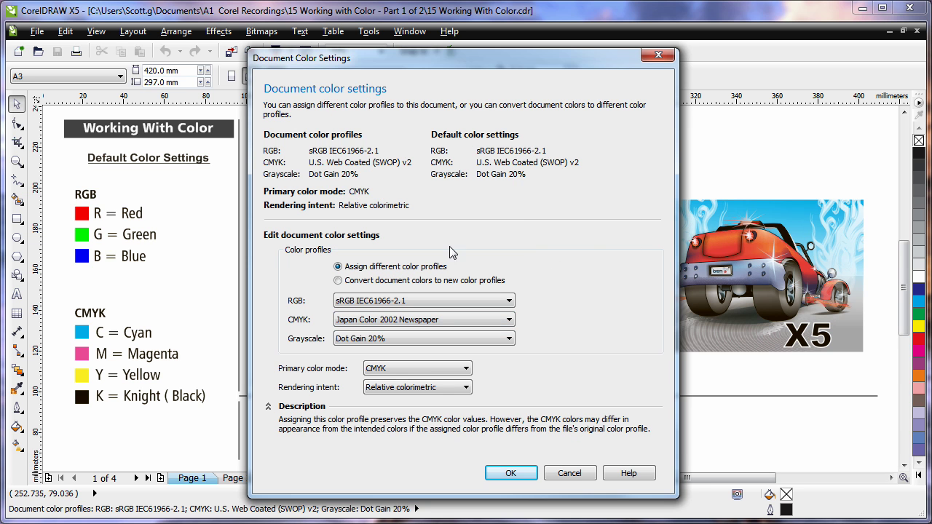
Choose Convert document colors to new color profiles
mouse_move(424, 280)
mouse_move(338, 280)
left_click(338, 281)
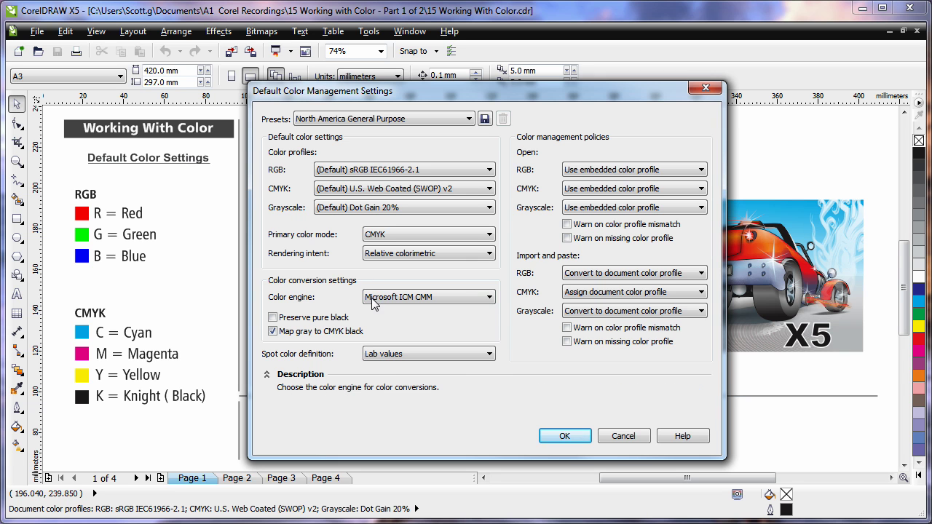
left_click(491, 302)
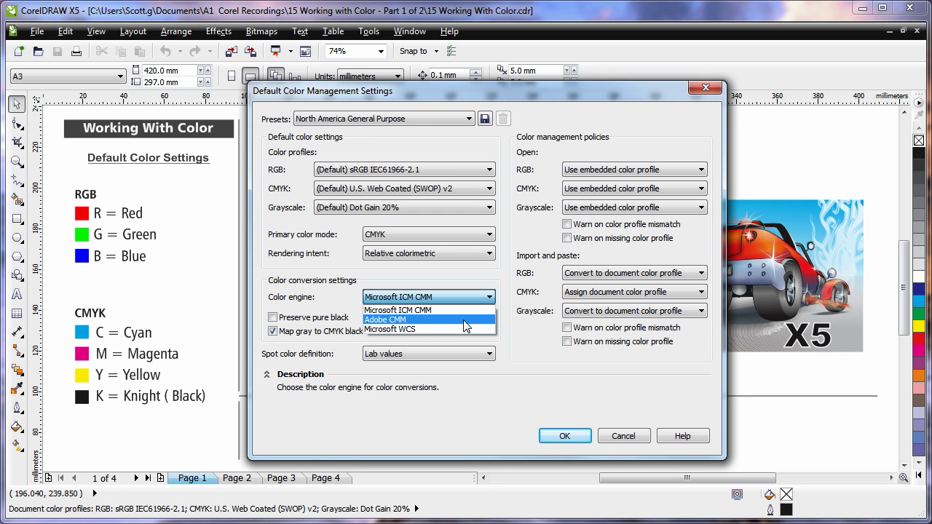
left_click(420, 311)
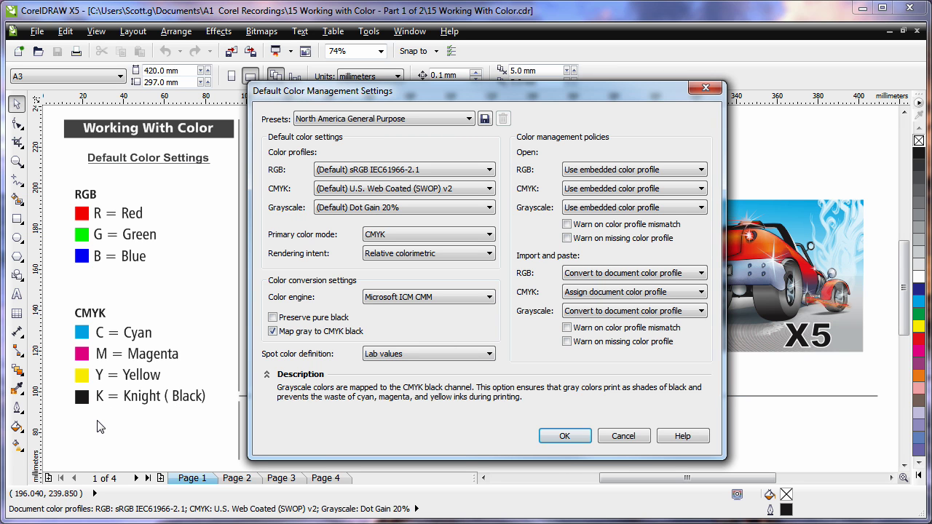
mouse_move(297, 354)
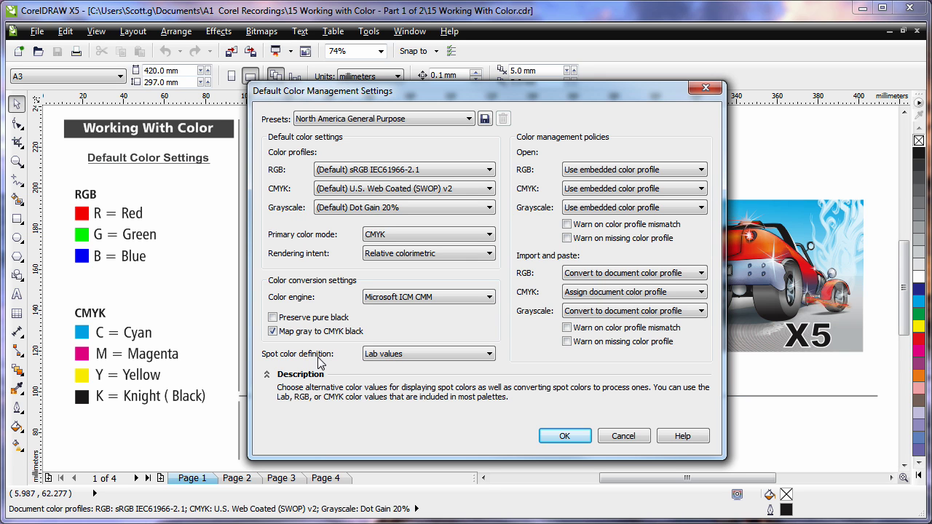
left_click(493, 354)
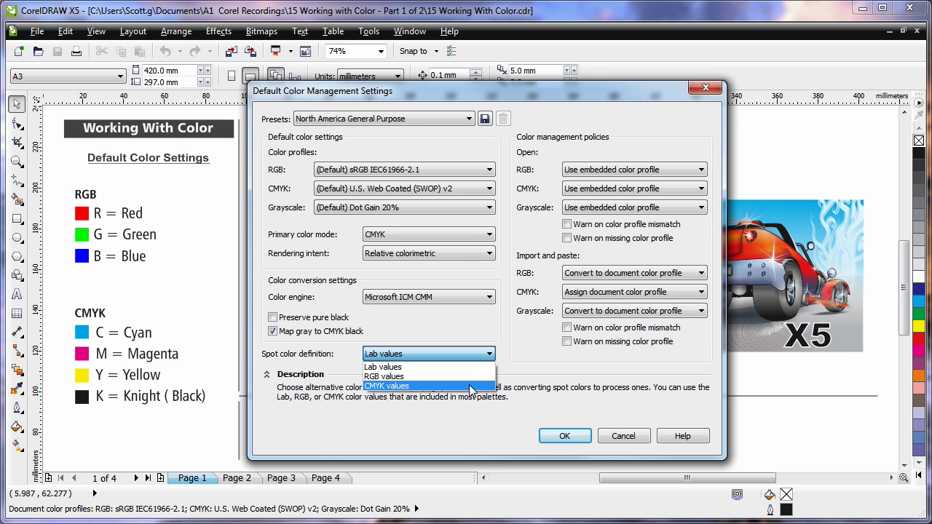
left_click(469, 367)
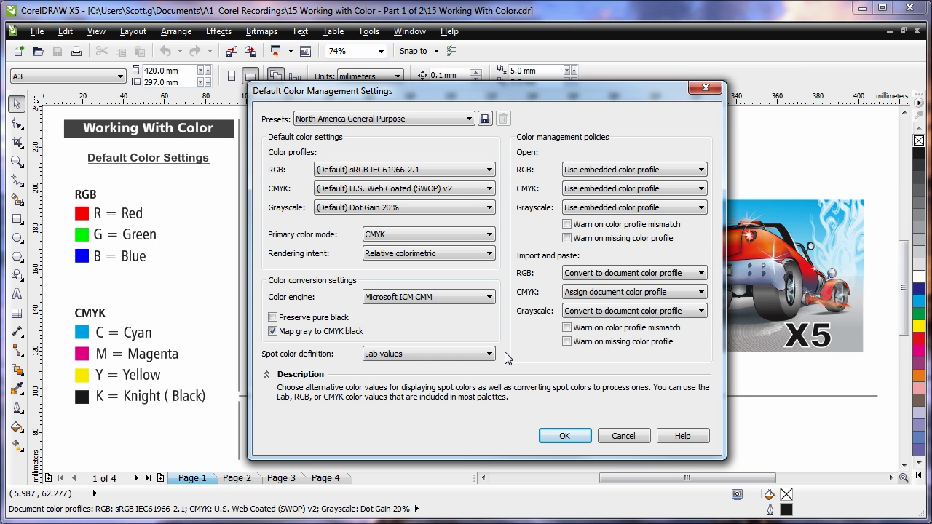